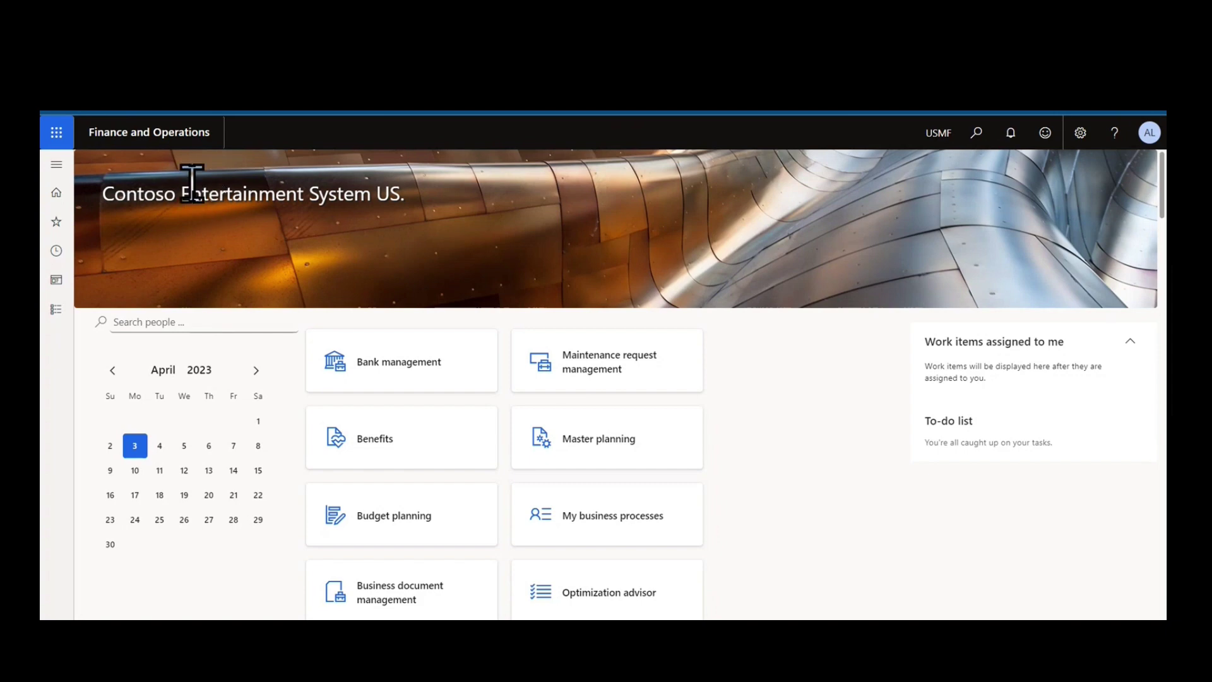
pyautogui.click(56, 167)
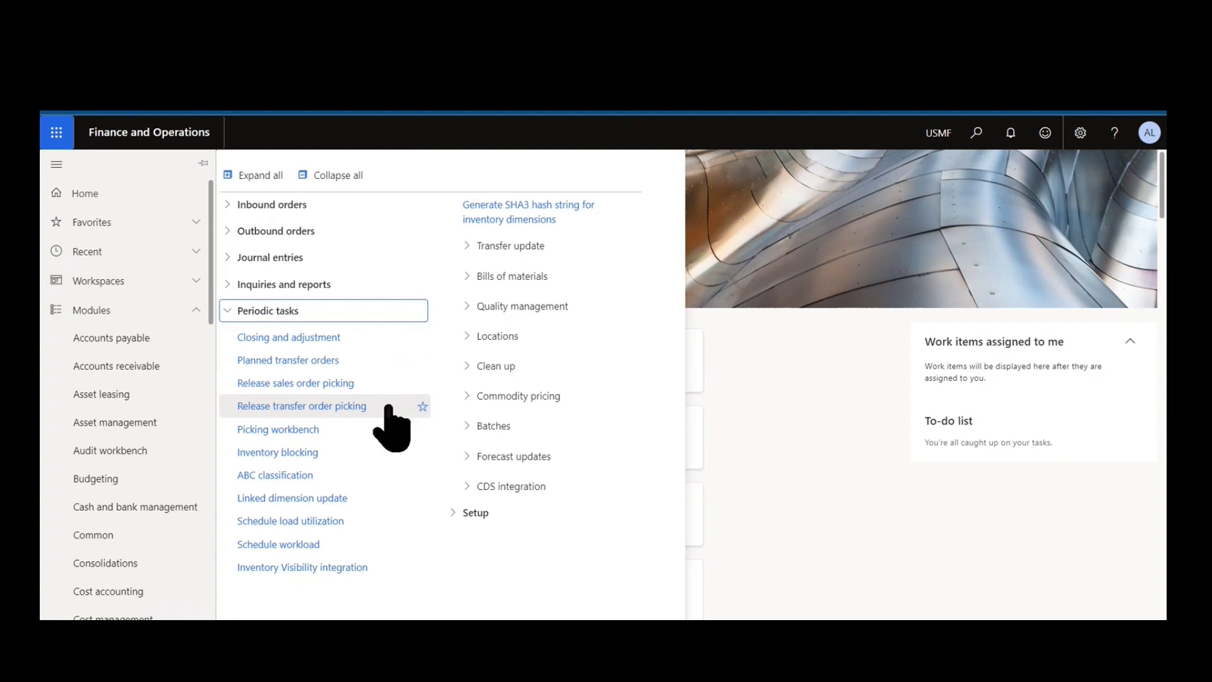
# Step: Open Release sales order picking with its Warehouse criterion set to 24 from the lookup
pyautogui.click(383, 391)
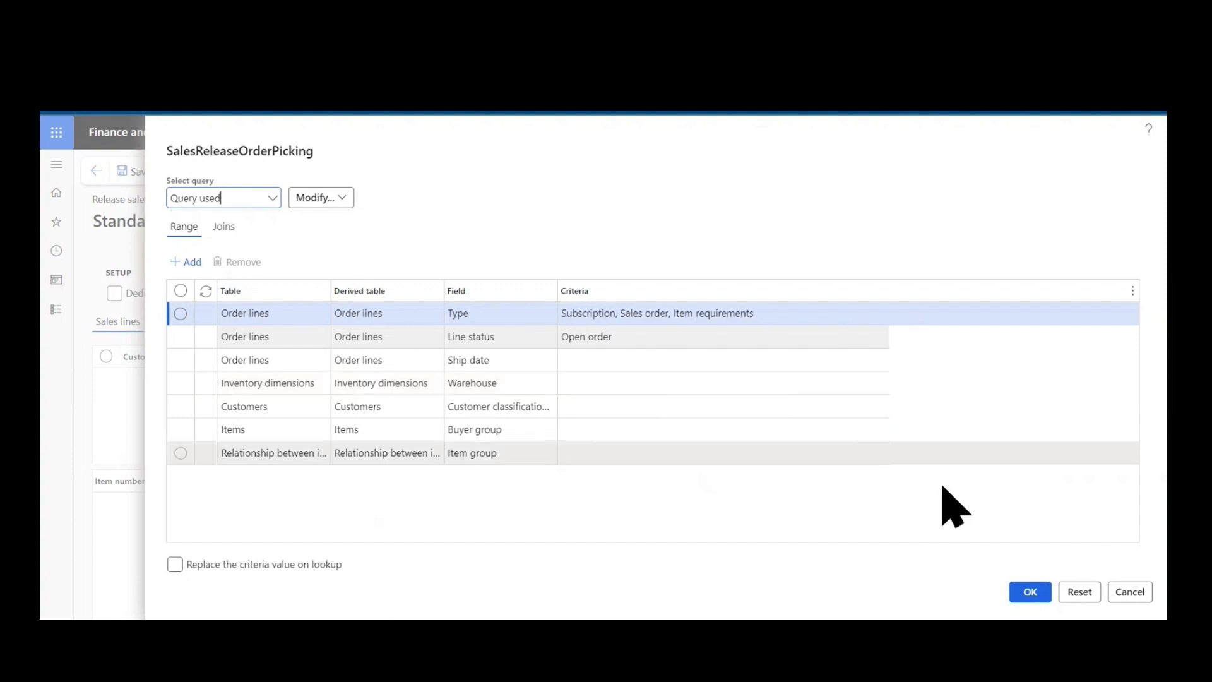
pyautogui.click(774, 379)
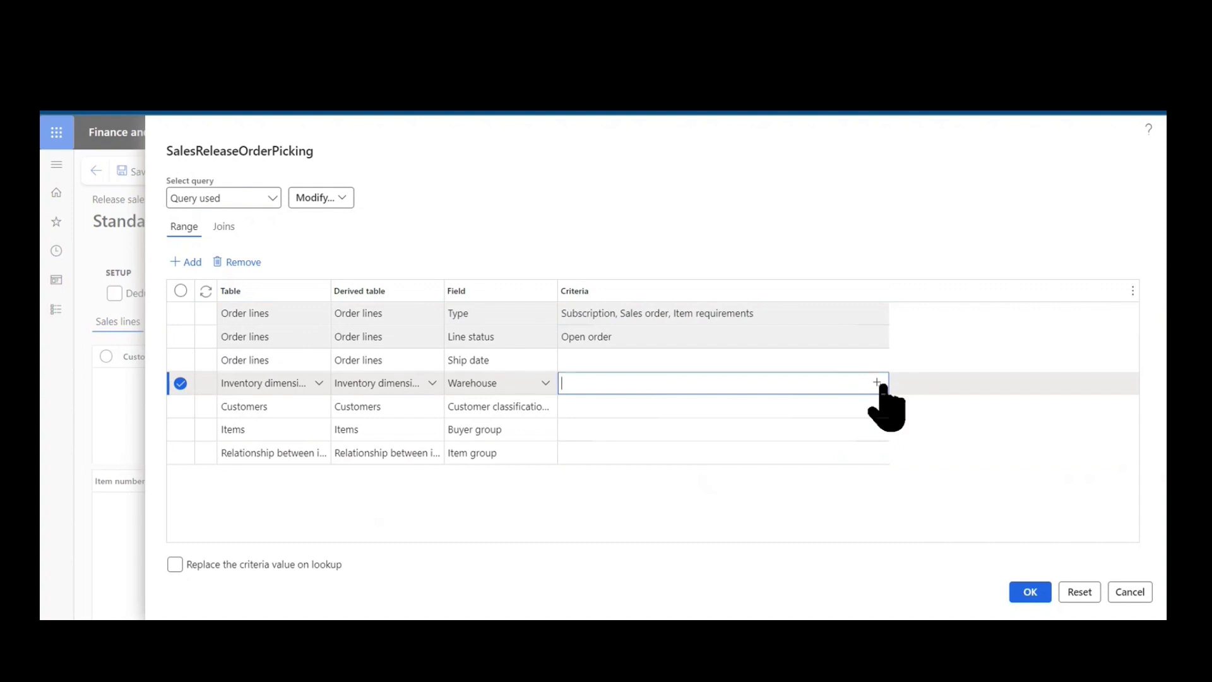
pyautogui.click(878, 383)
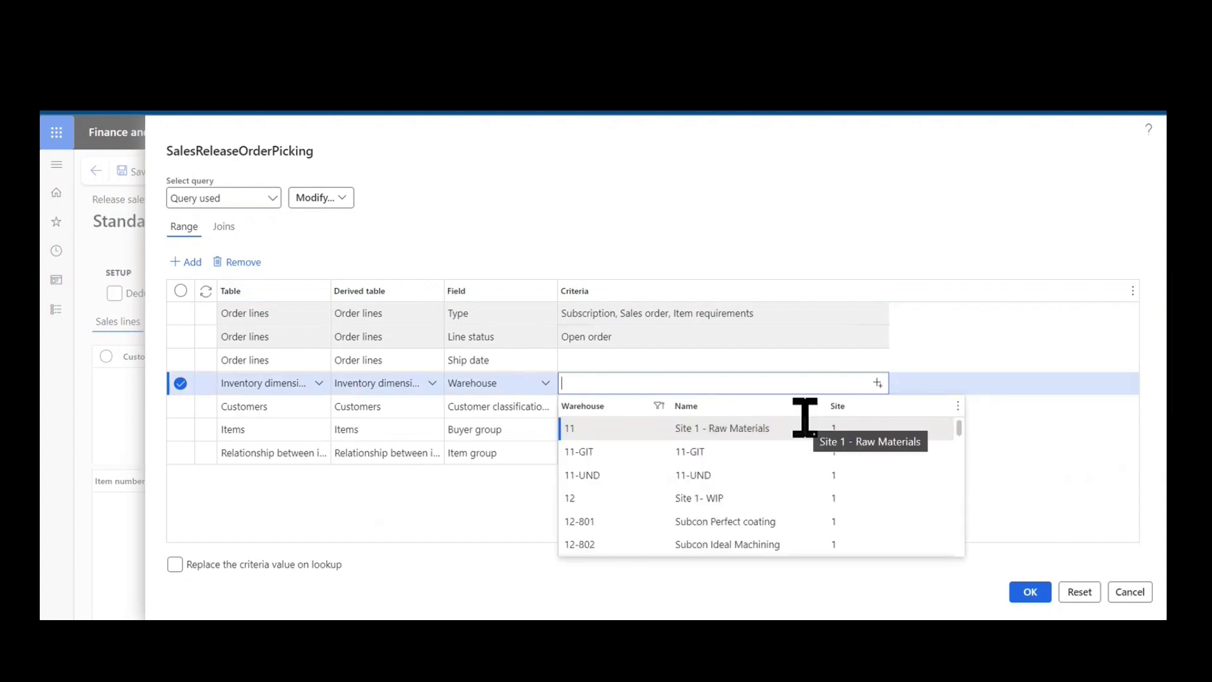
pyautogui.scroll(-2, 795, 424)
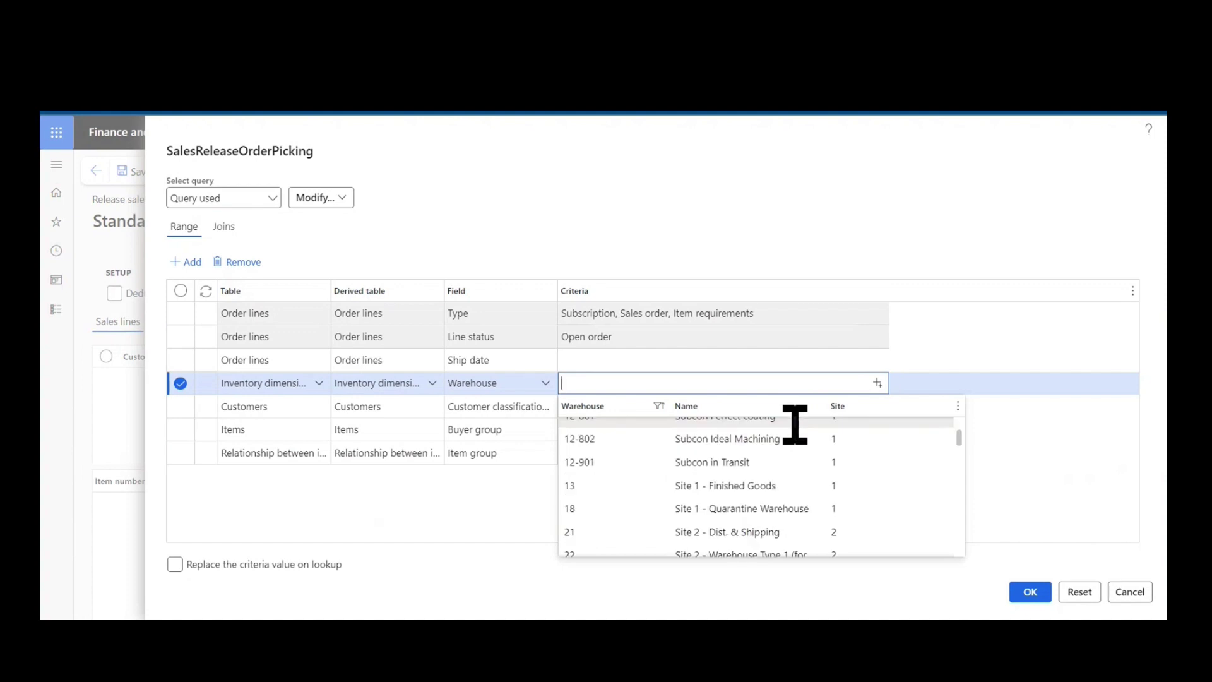
pyautogui.scroll(-2, 786, 480)
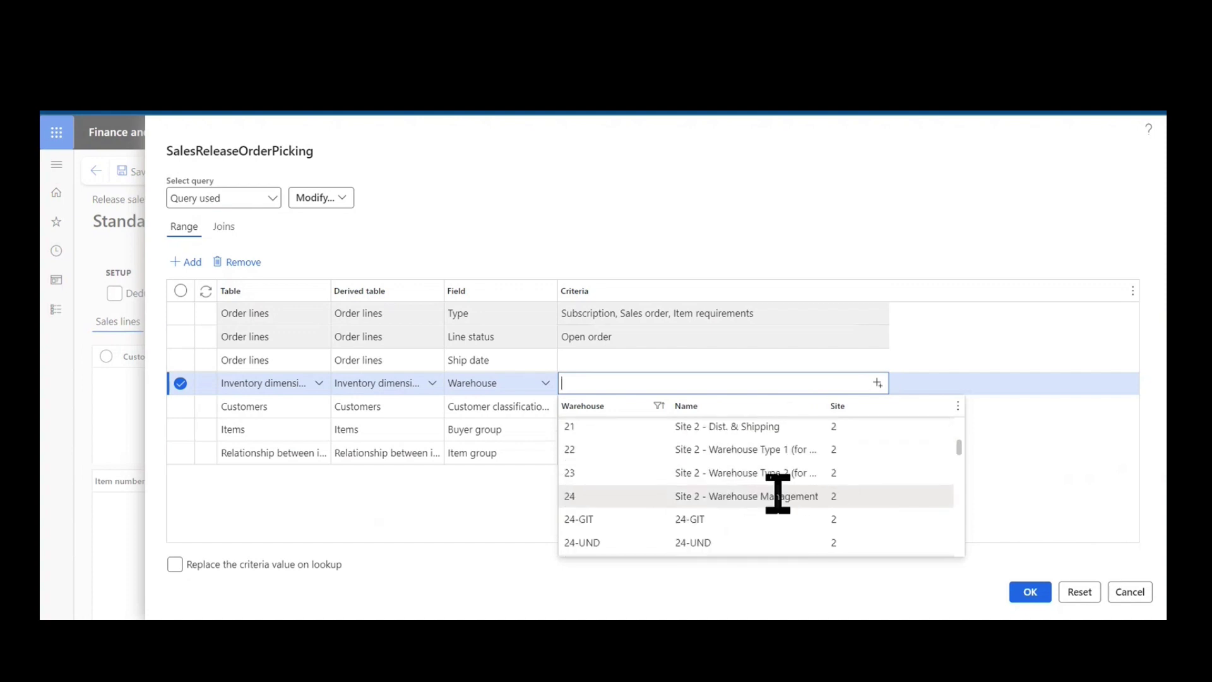
pyautogui.click(729, 499)
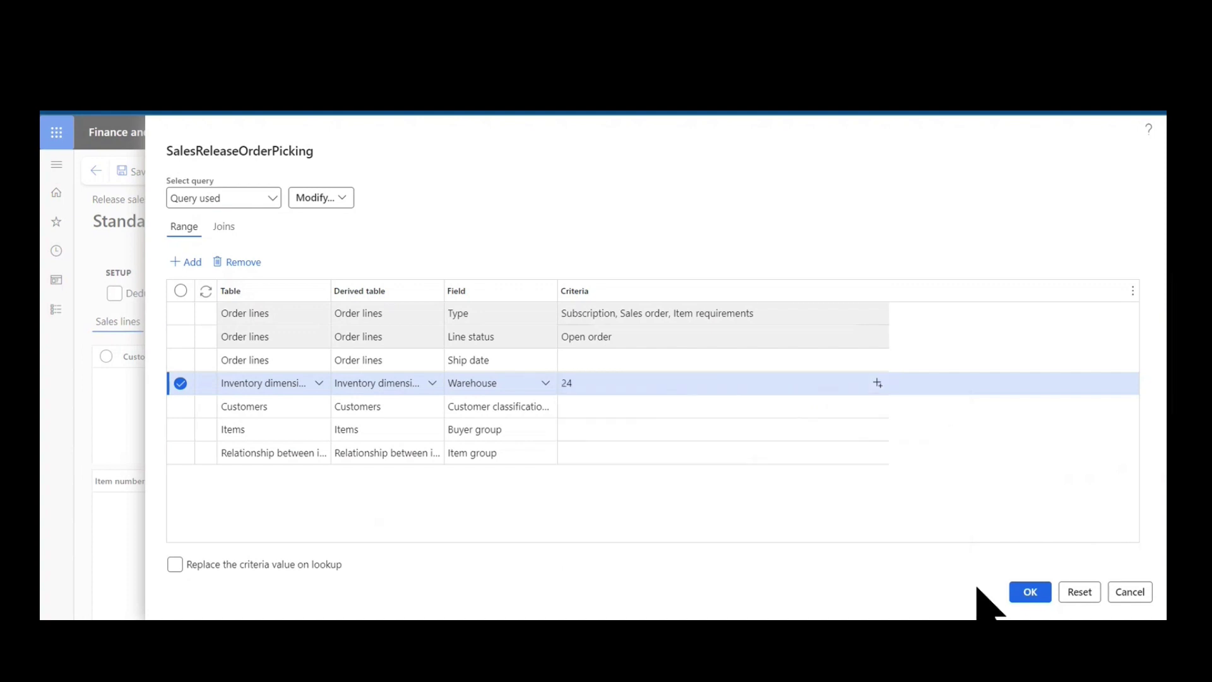
pyautogui.click(1017, 592)
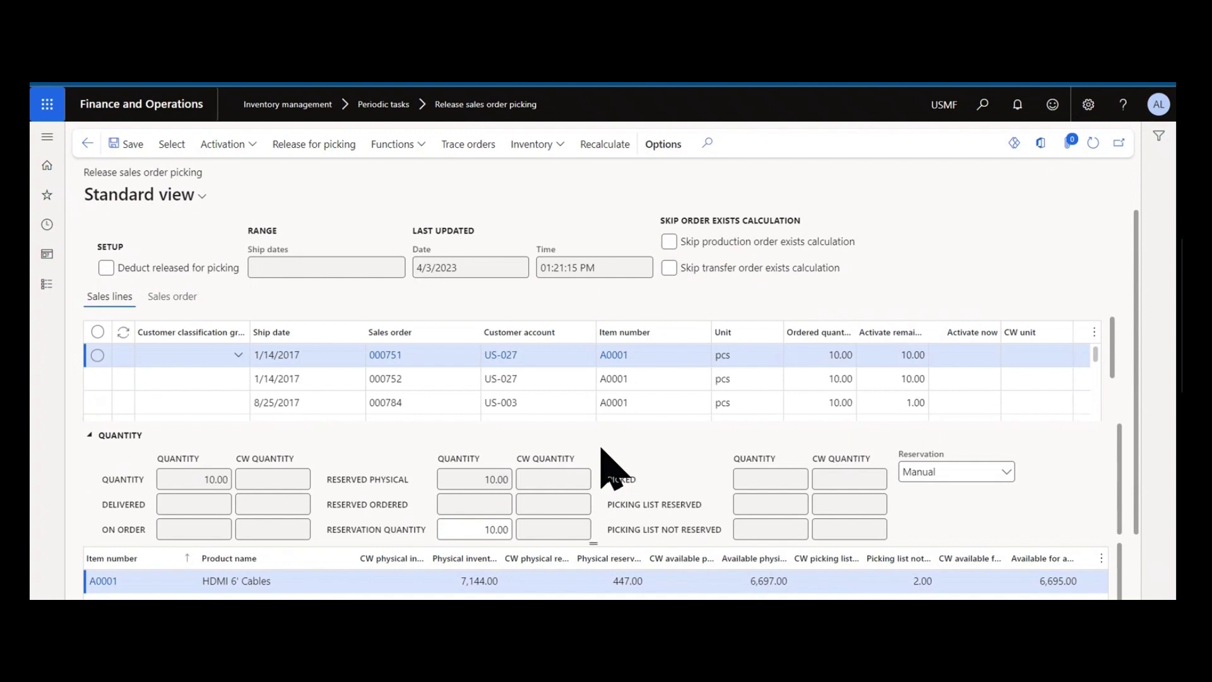
# Step: Collapse the Quantity details and select sales order 000752's A0001 line
pyautogui.click(89, 435)
pyautogui.click(206, 378)
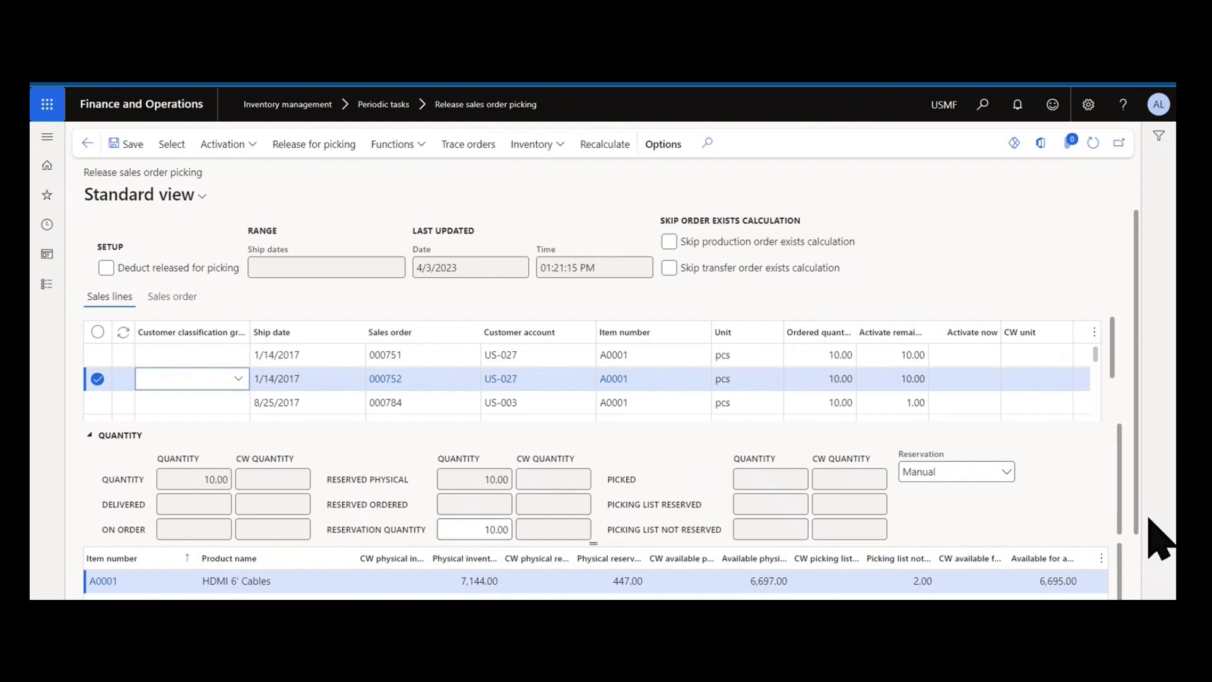
# Step: Select the A0001 on-hand row, collapse the Quantity details, and move across the line's columns
pyautogui.scroll(-2, 1141, 524)
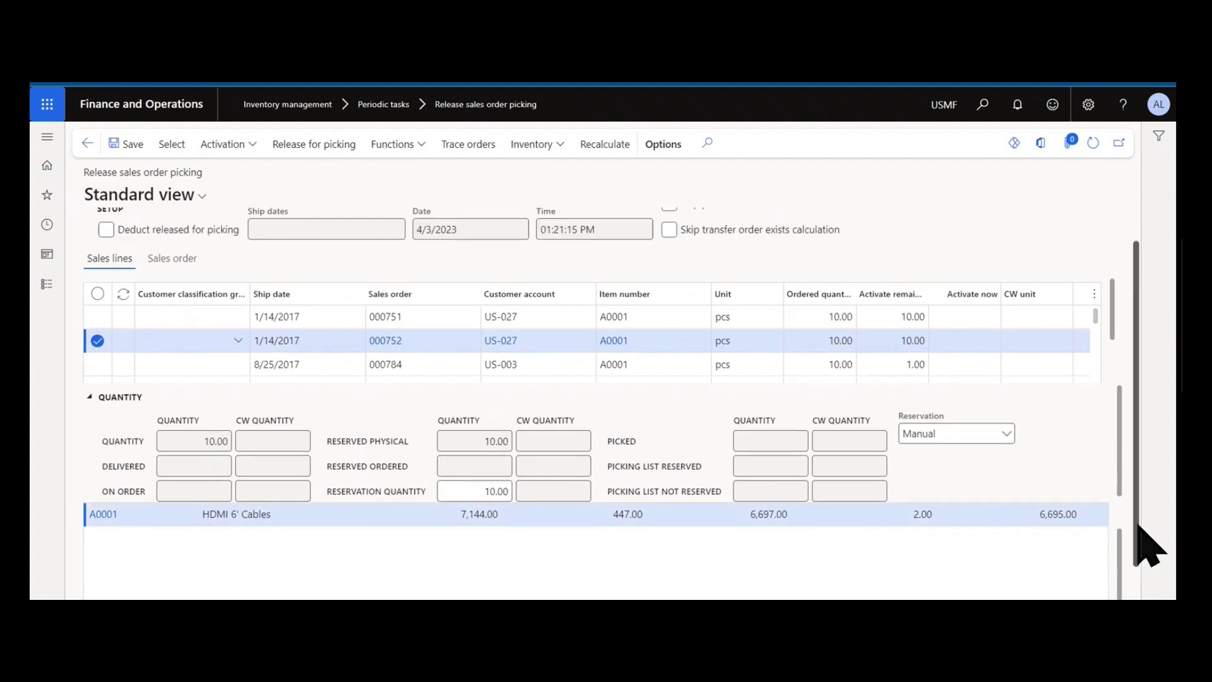
pyautogui.click(1074, 562)
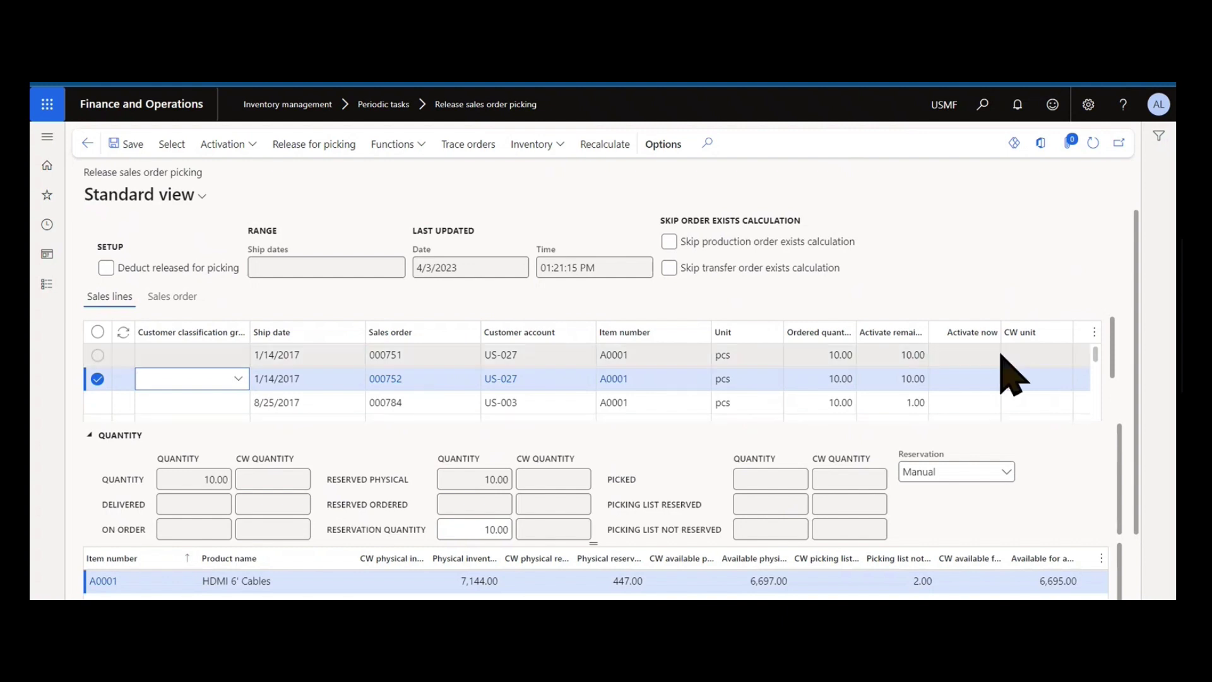
pyautogui.scroll(-1, 1120, 379)
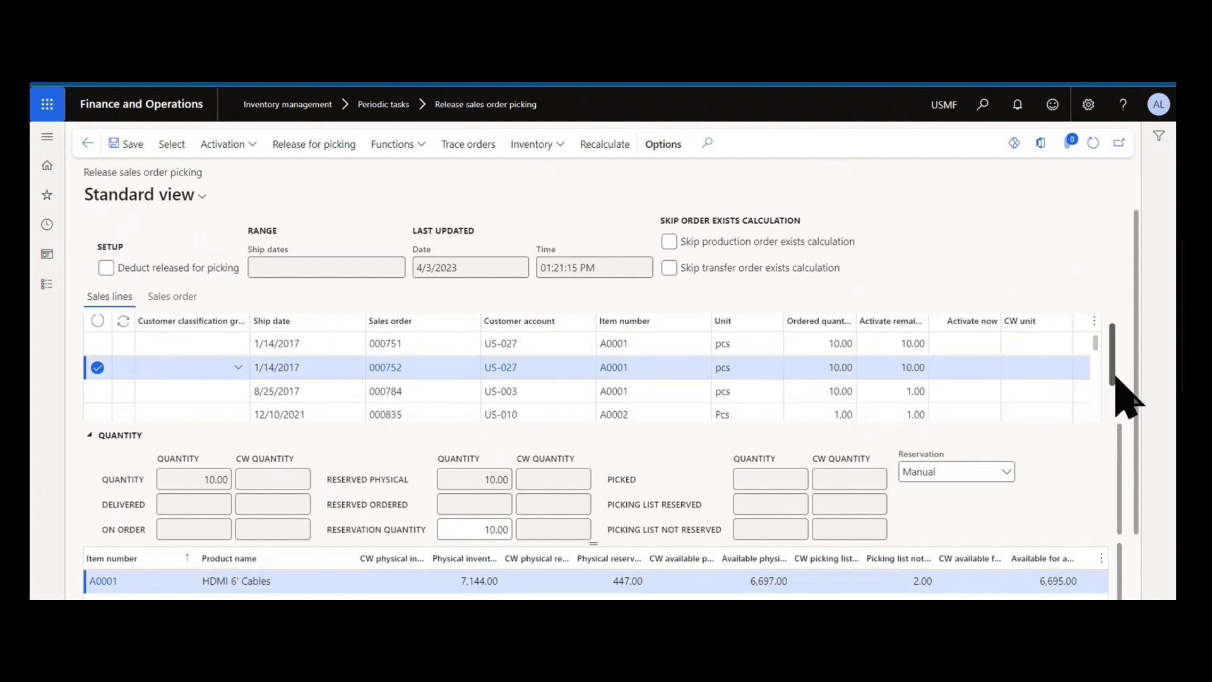
pyautogui.click(89, 434)
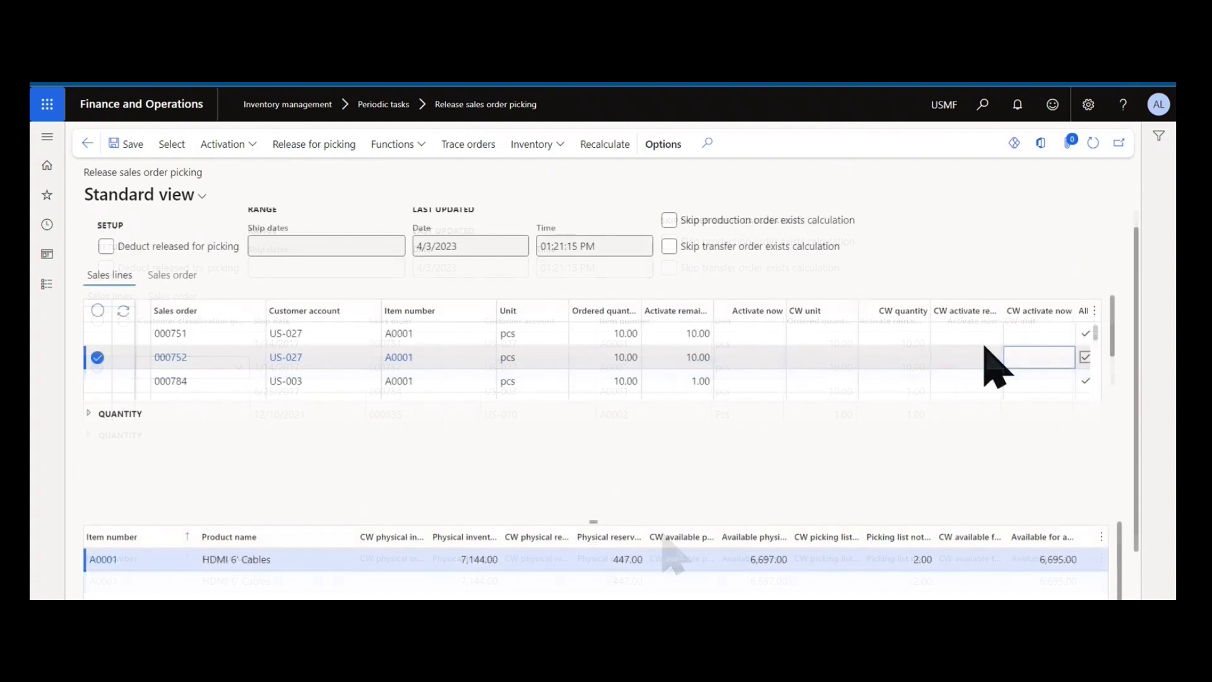
pyautogui.press('Tab')
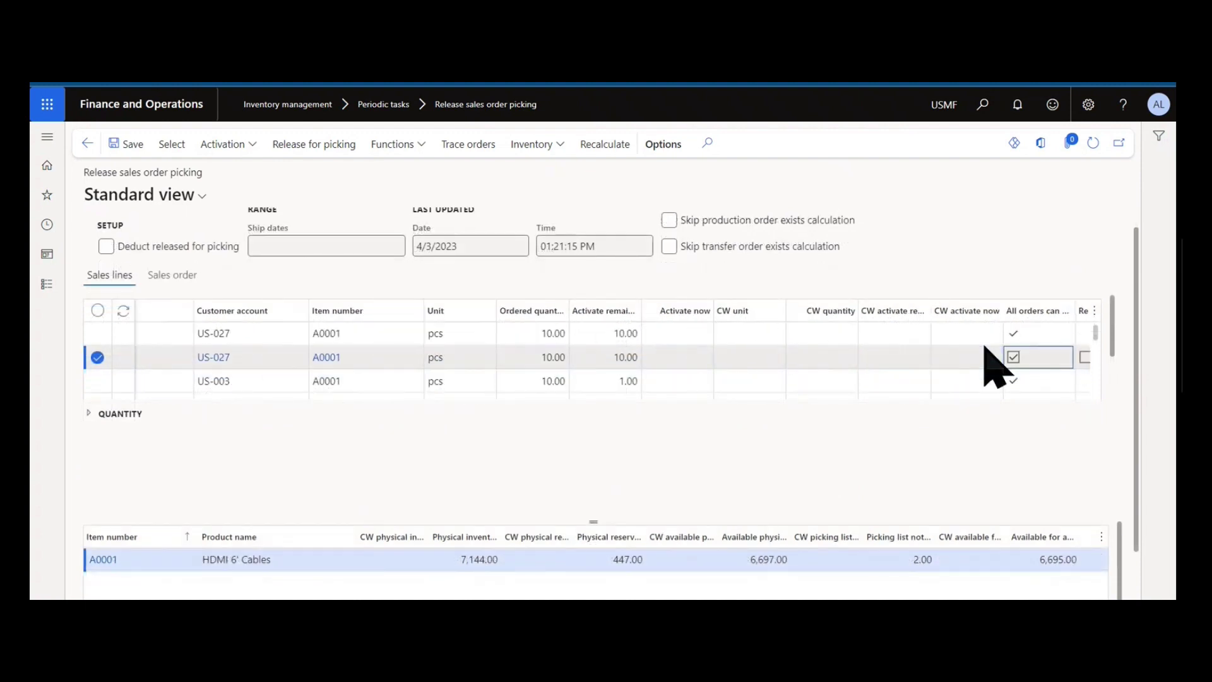
# Step: Move along order 000752's line through Requires allocation to the Possible delivery column
pyautogui.press('Tab')
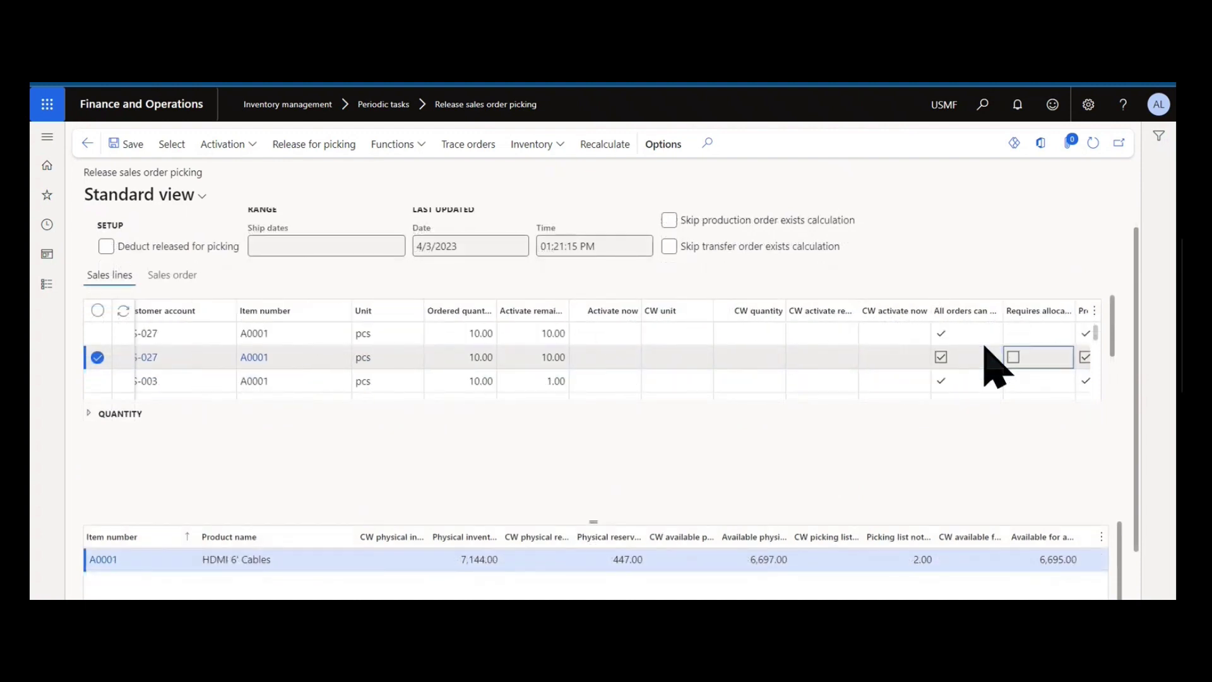
pyautogui.press('Tab')
pyautogui.press('Tab')
pyautogui.press('Tab')
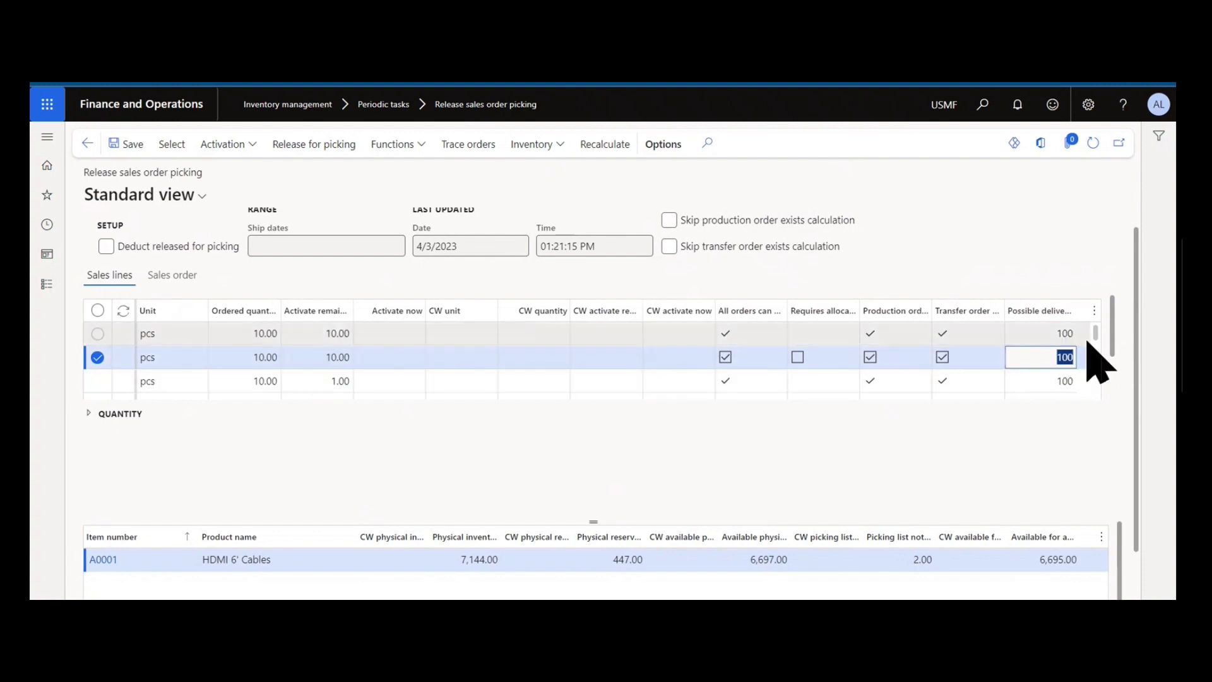
pyautogui.moveTo(1104, 352); pyautogui.dragTo(419, 346)
pyautogui.moveTo(1109, 366); pyautogui.dragTo(1108, 262)
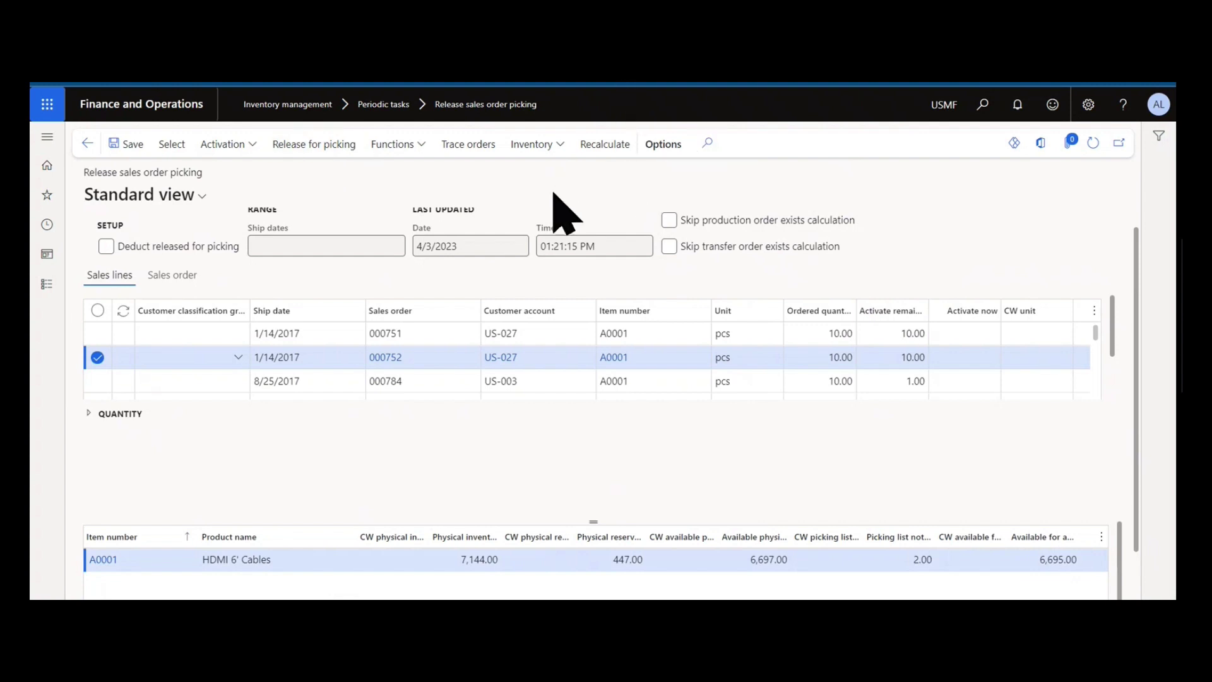
pyautogui.click(227, 150)
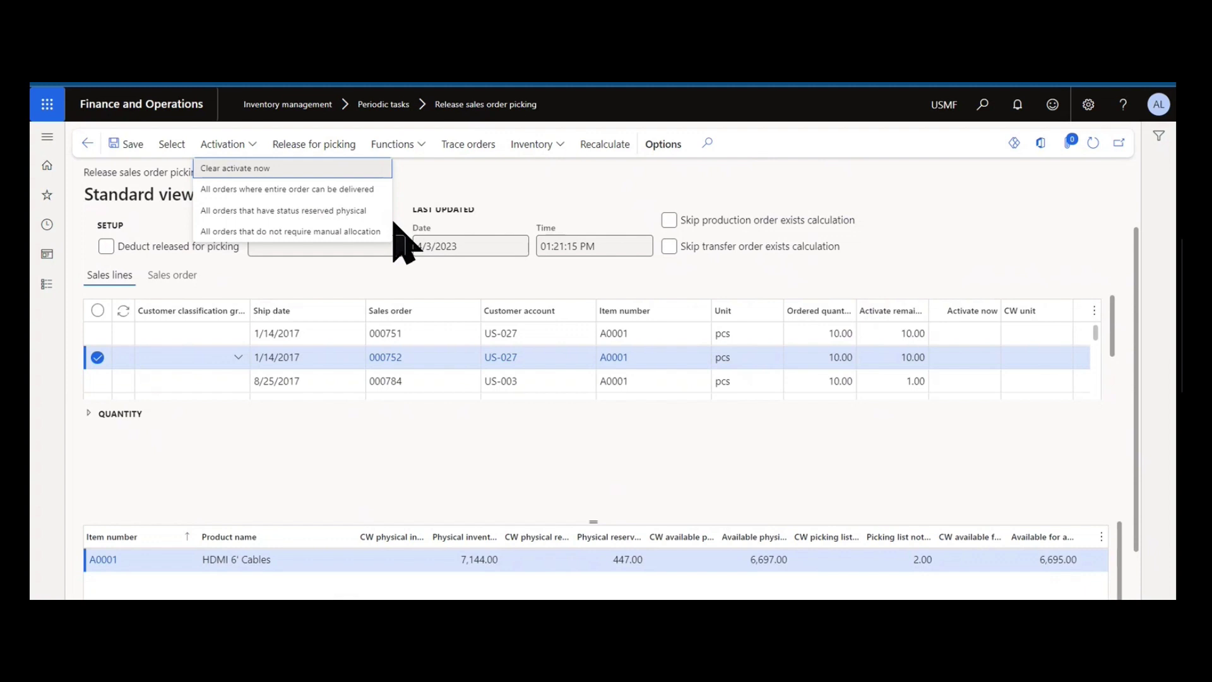
pyautogui.click(450, 194)
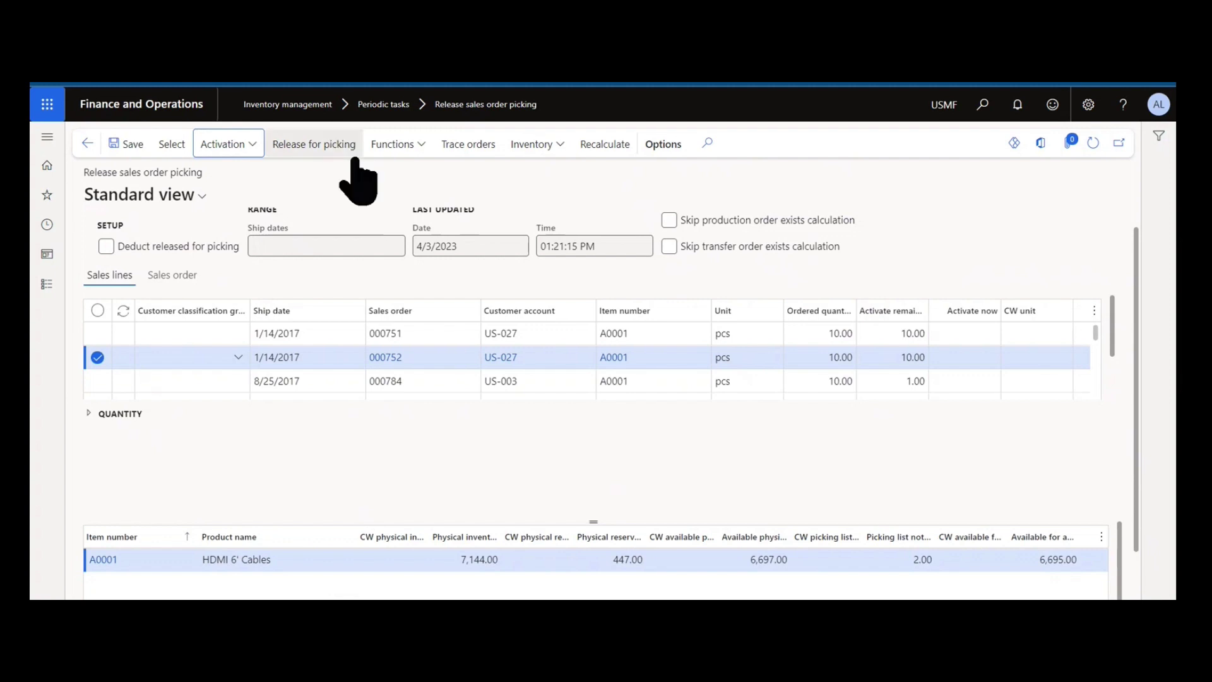
pyautogui.click(388, 153)
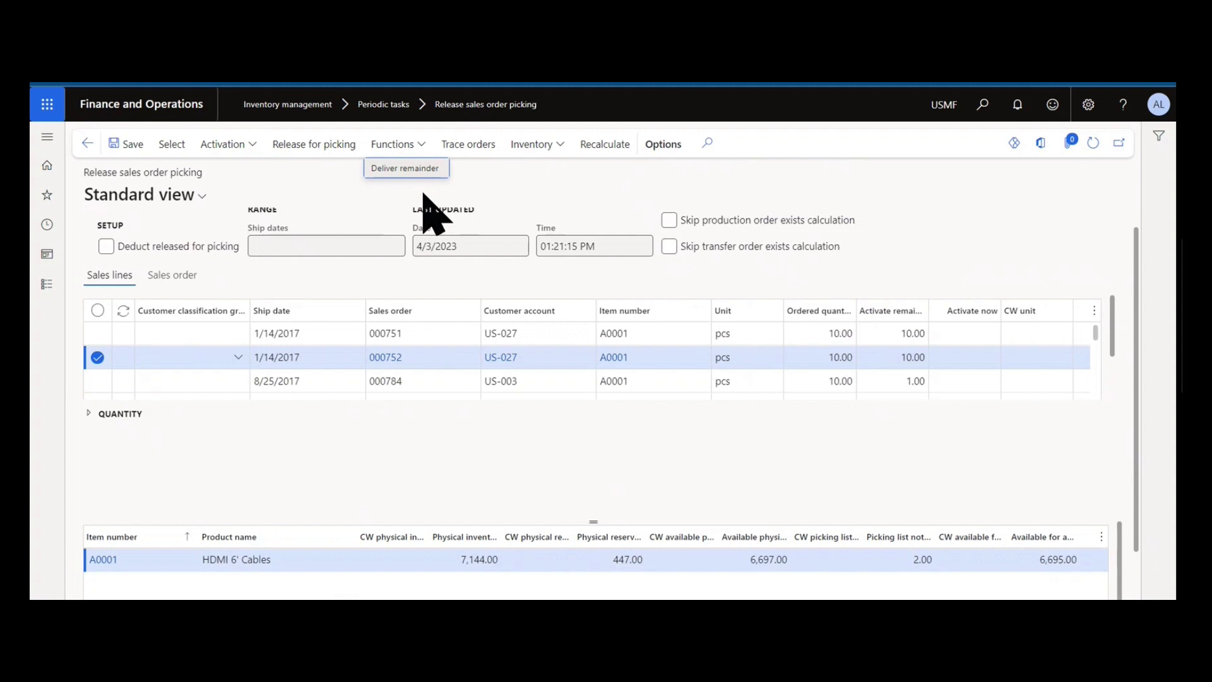
pyautogui.press('Escape')
pyautogui.click(531, 145)
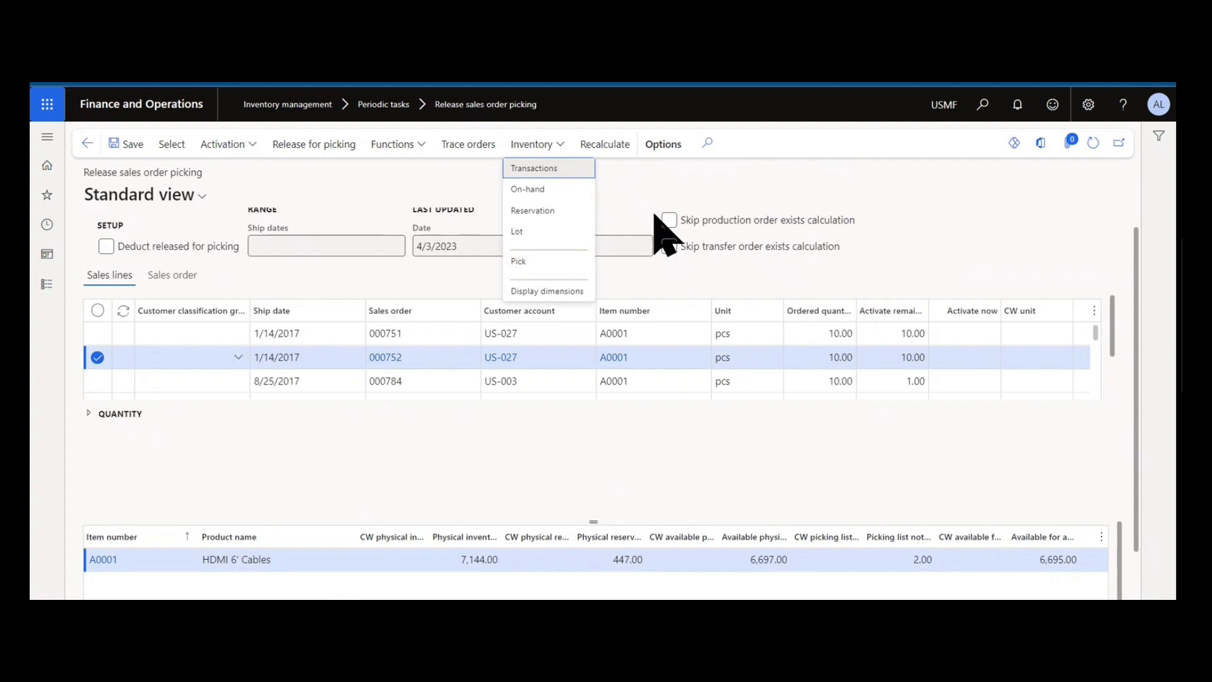
pyautogui.click(636, 176)
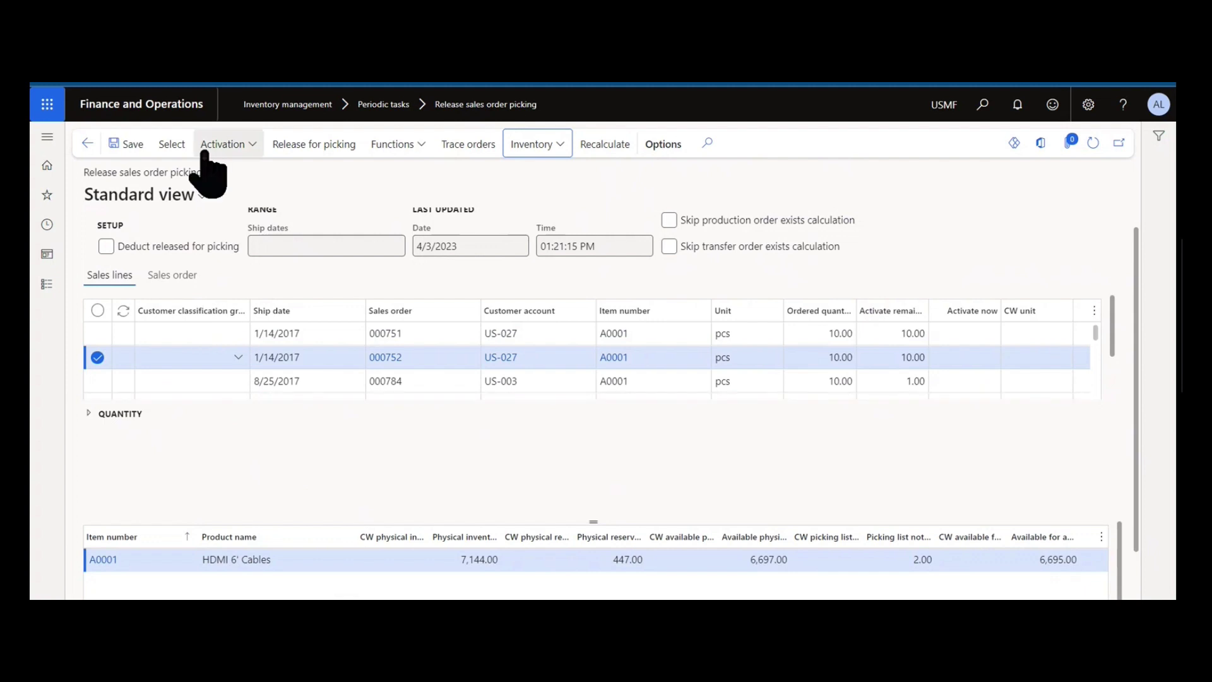
# Step: Set the query's Ship date criterion to ..t and reload the picking lines
pyautogui.click(172, 145)
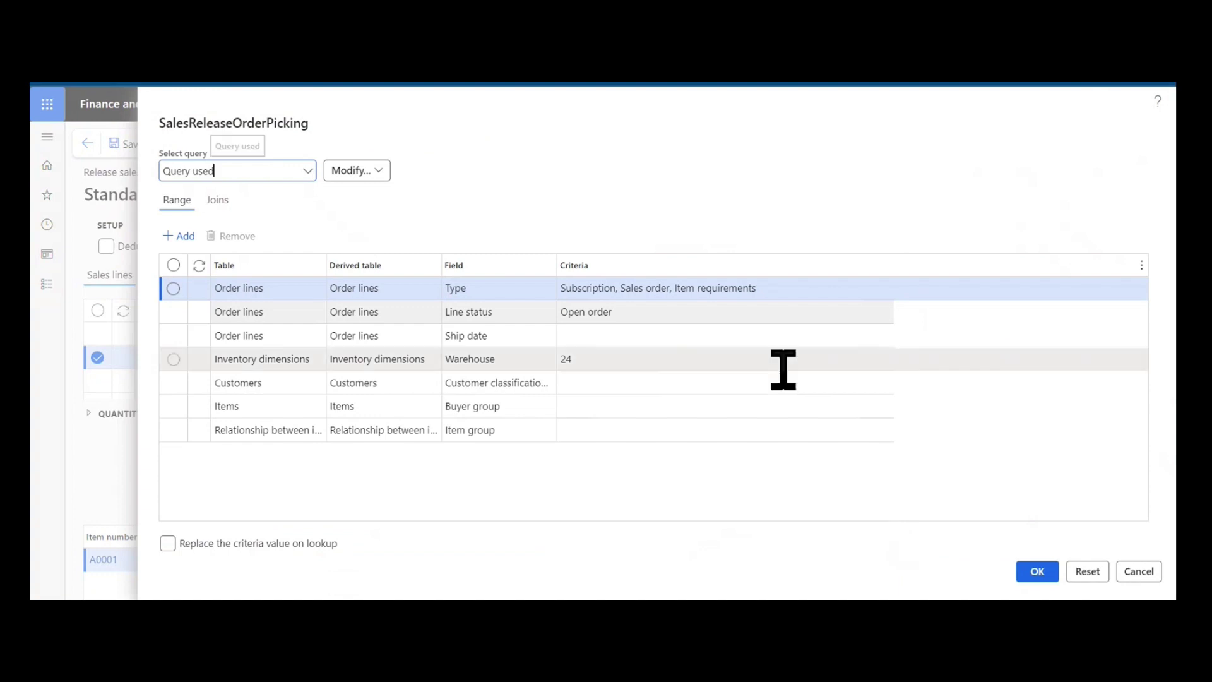
pyautogui.click(742, 337)
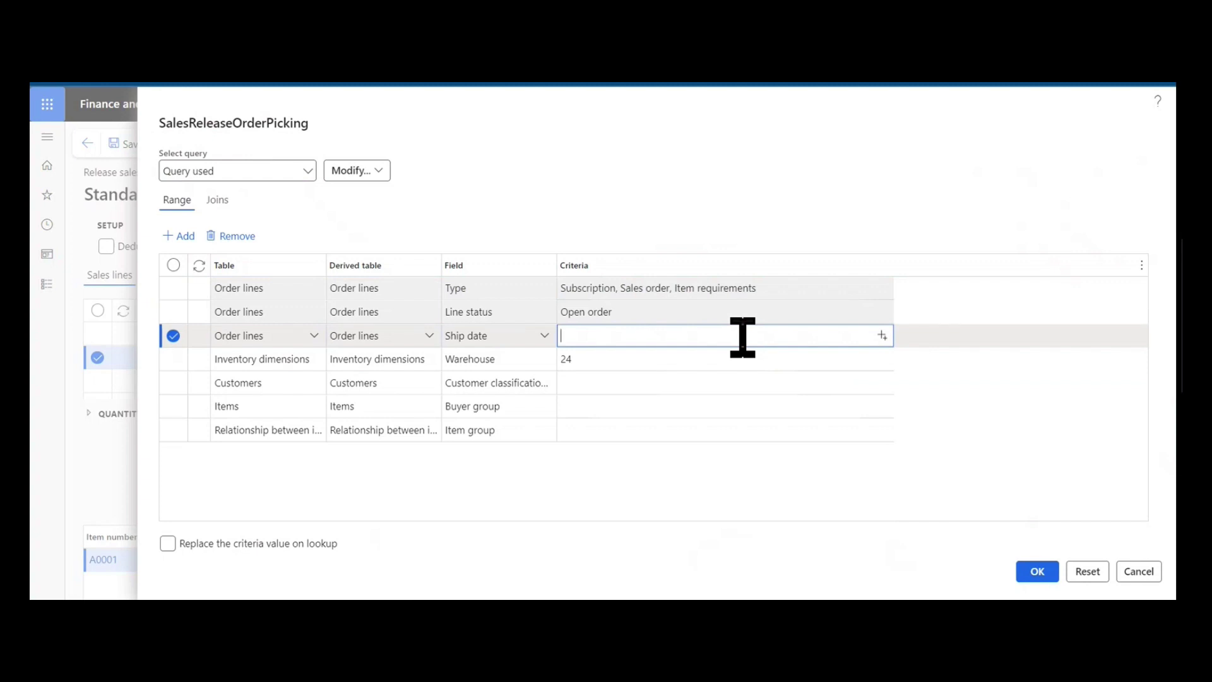
pyautogui.write('..t')
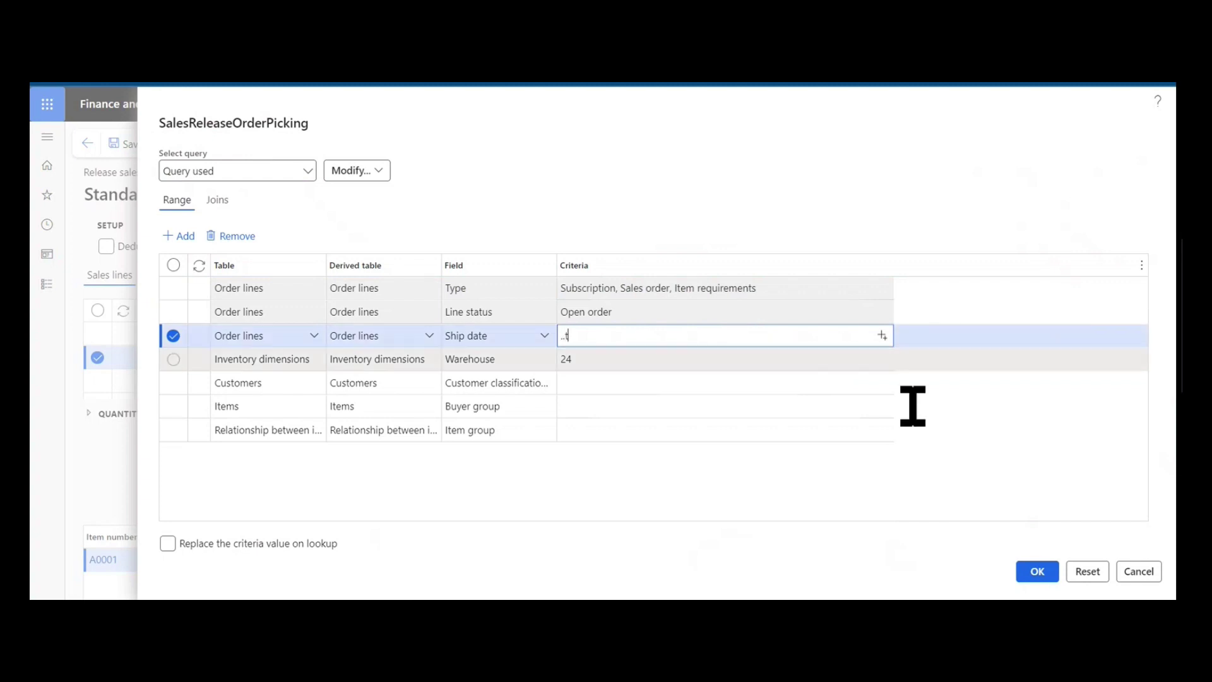
pyautogui.click(1037, 571)
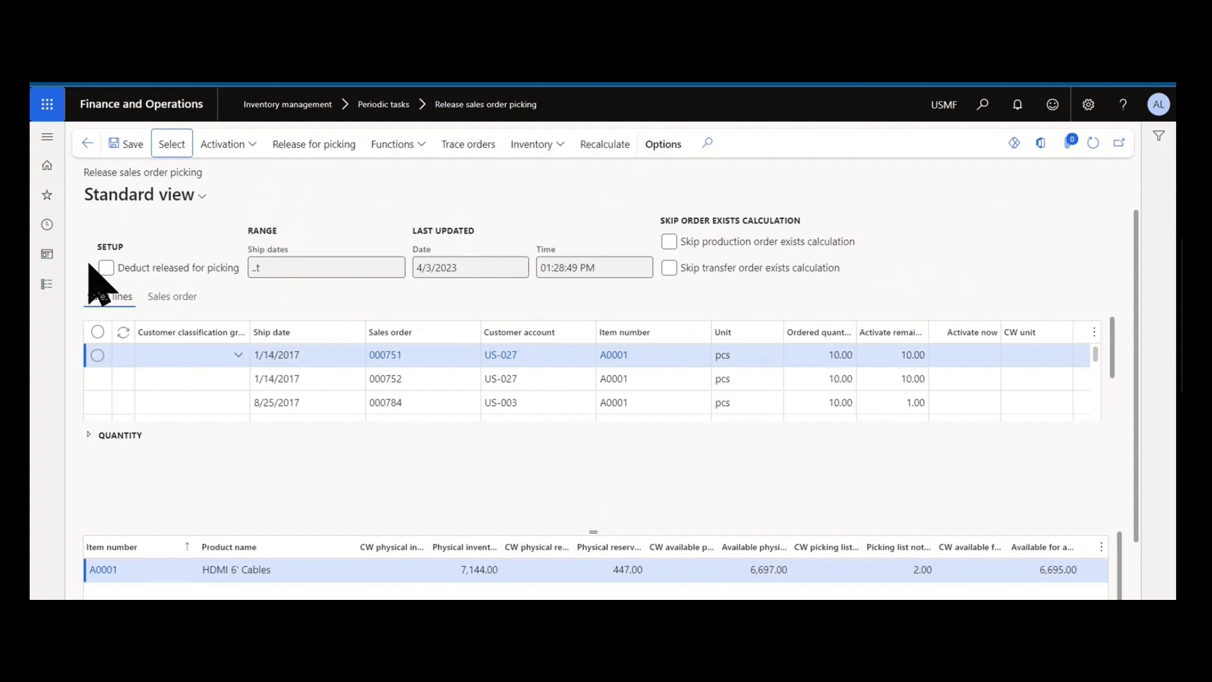
# Step: Dismiss the Activation options and expand the Quantity details for order 000751's line
pyautogui.click(234, 145)
pyautogui.press('Escape')
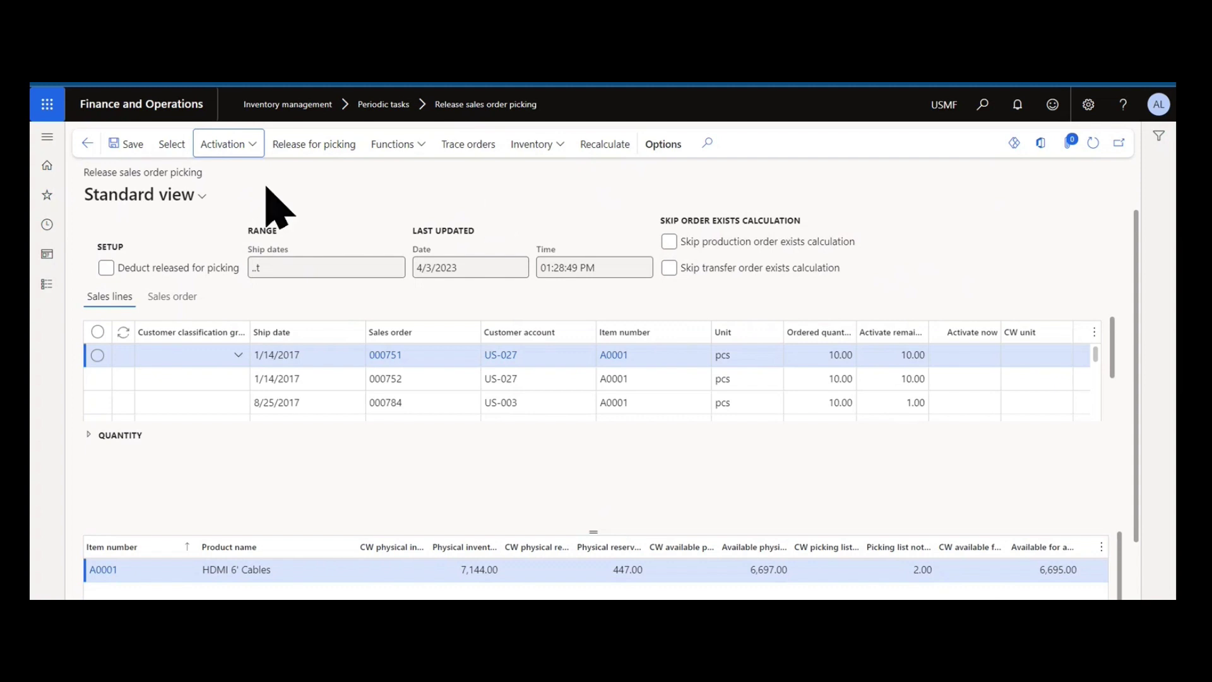
pyautogui.click(89, 435)
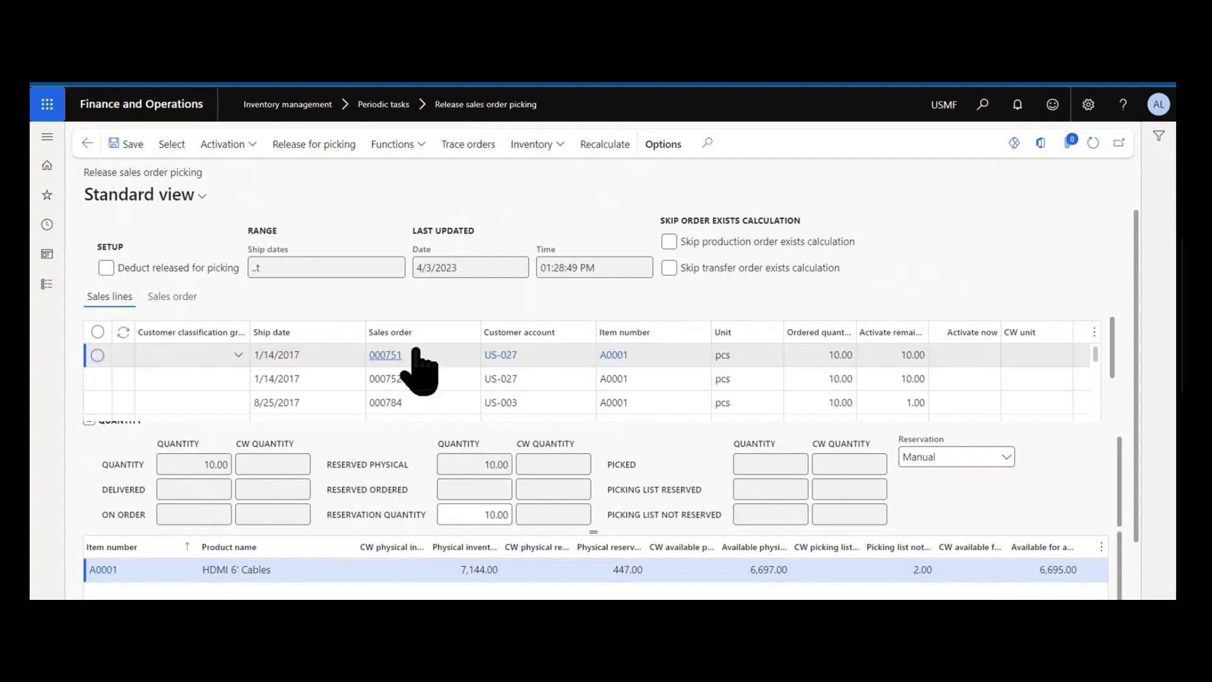
pyautogui.moveTo(415, 351)
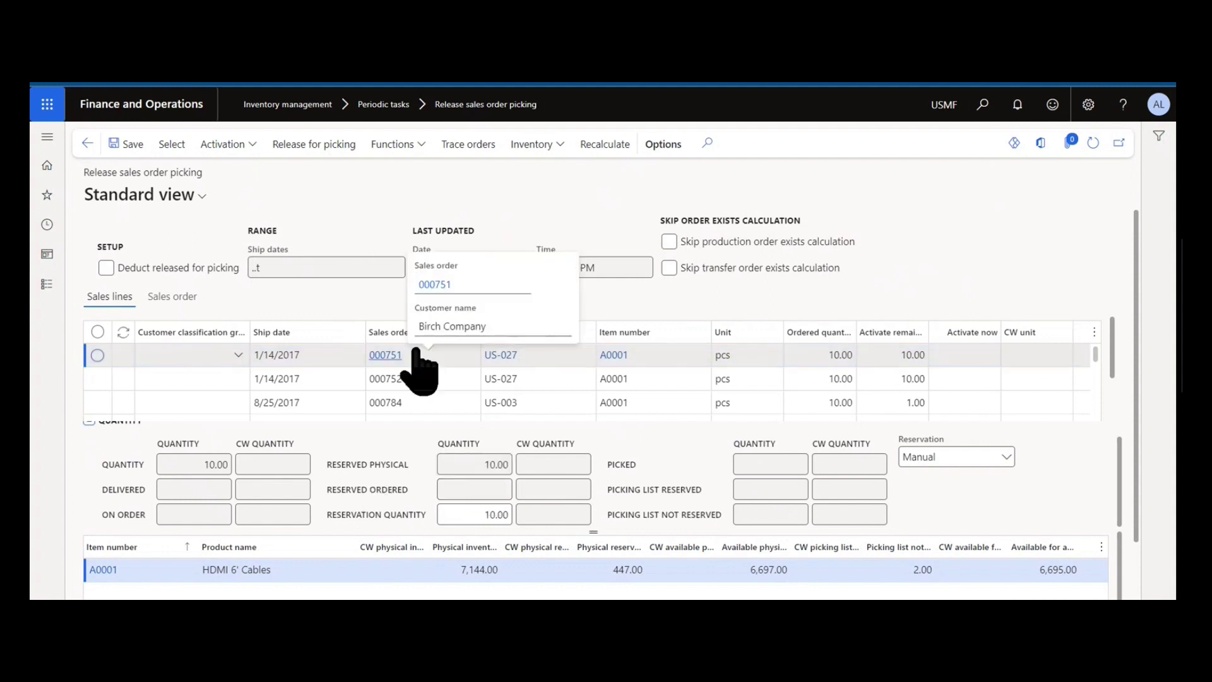